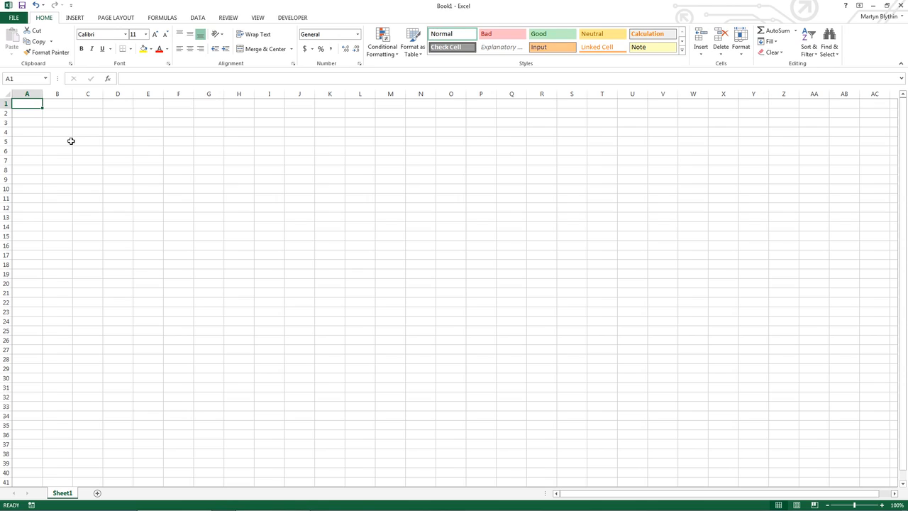
Enter the word 'hello' into cell A1.
double_click(37, 105)
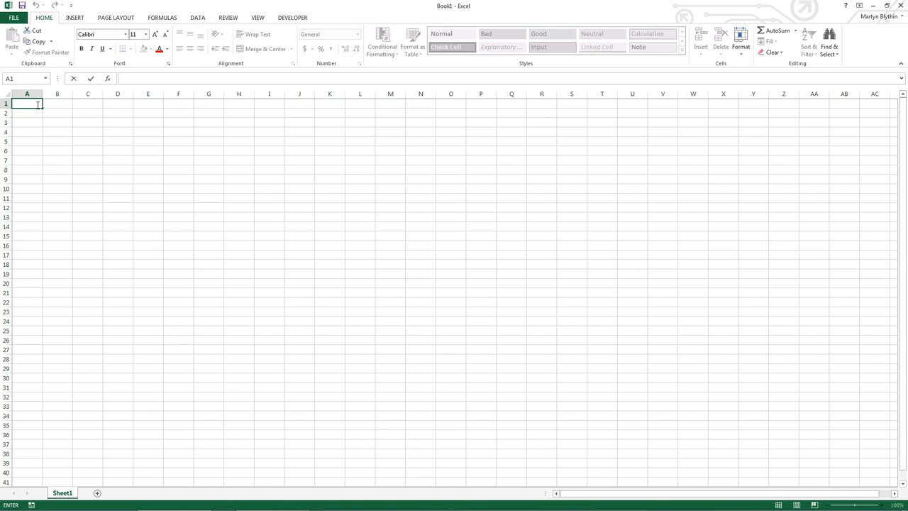
type("hello")
key("Return")
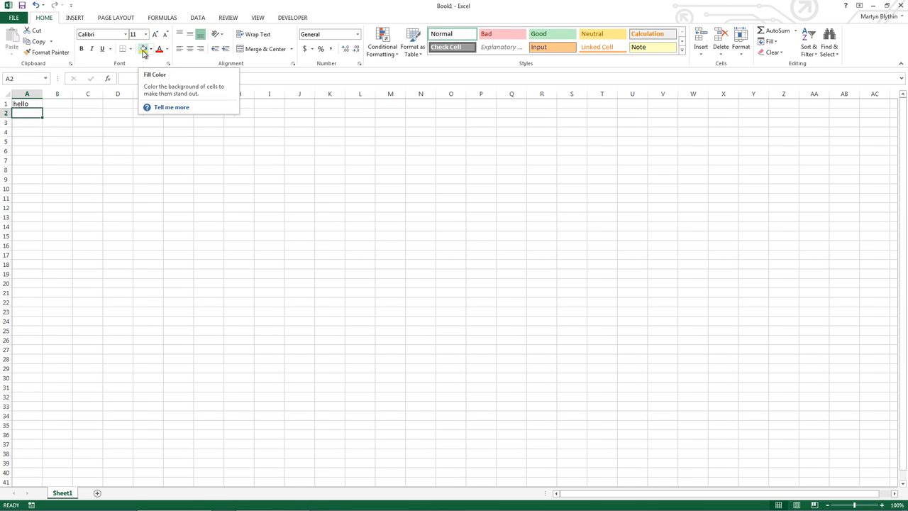
left_click(35, 104)
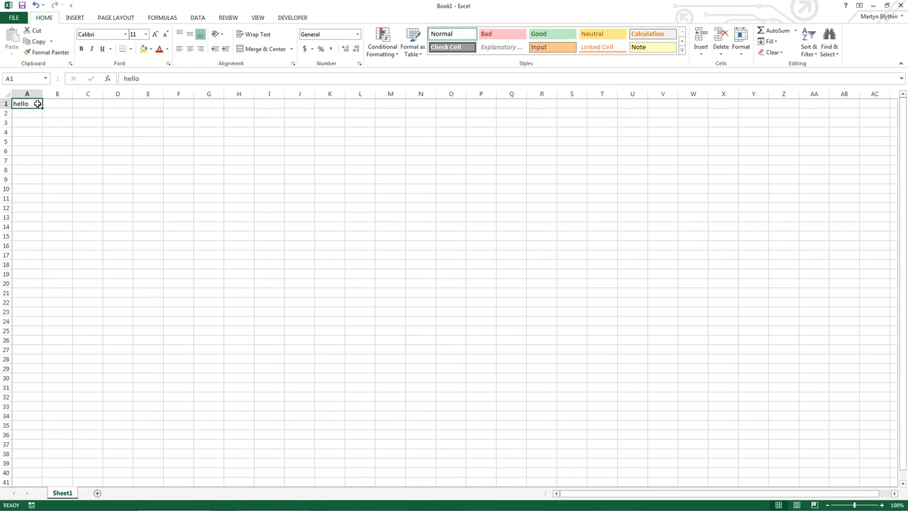
left_click(151, 48)
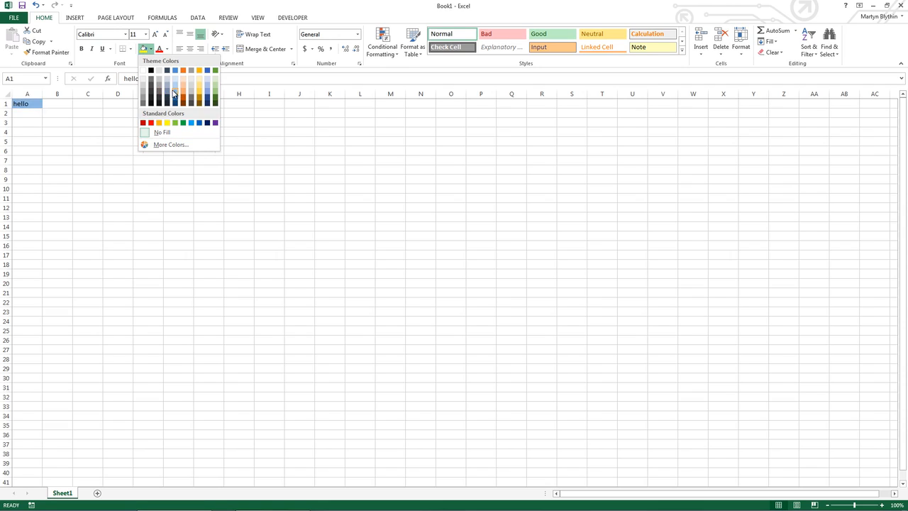
left_click(198, 70)
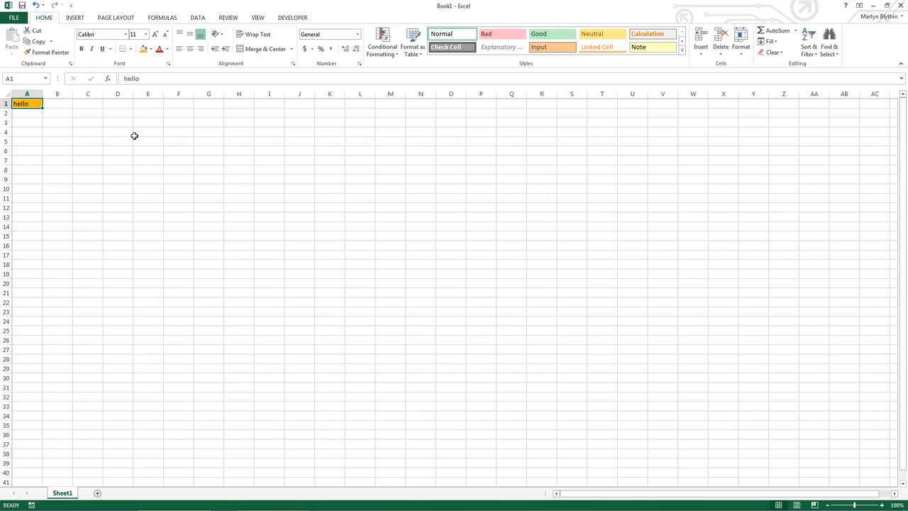
left_click(151, 49)
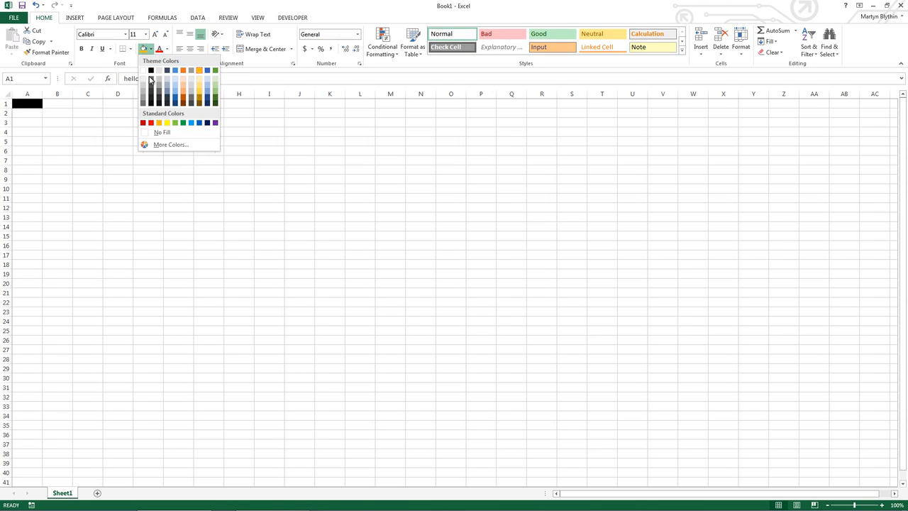
left_click(156, 132)
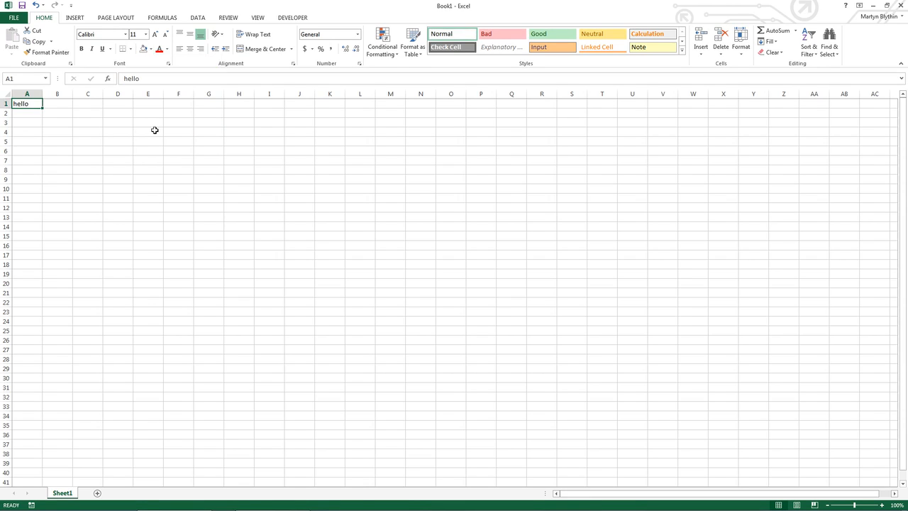
Try center, right and left alignment on hello, then top, middle and bottom, ending middle-aligned.
left_click(188, 49)
left_click(200, 49)
left_click(181, 50)
left_click(182, 34)
left_click(189, 35)
left_click(198, 35)
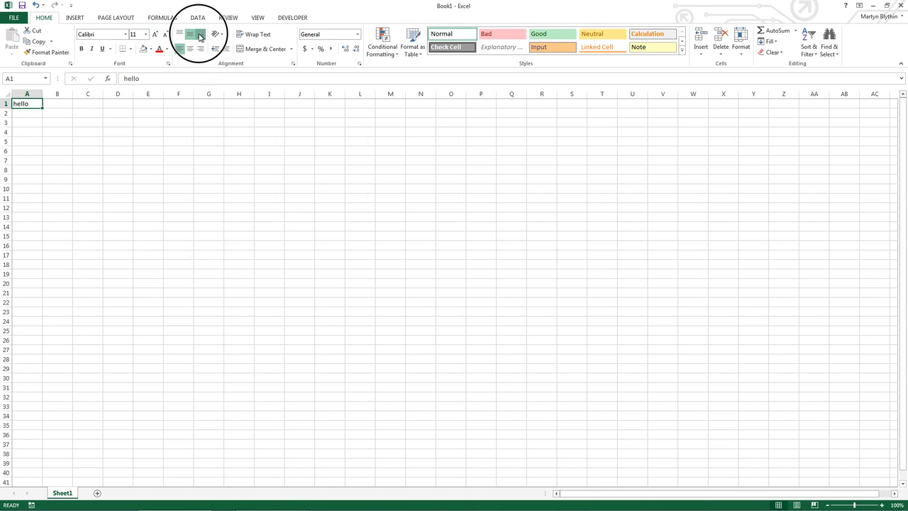
left_click(190, 35)
Try angled and vertical orientation on hello, then restore horizontal text and undo an indent.
left_click(217, 36)
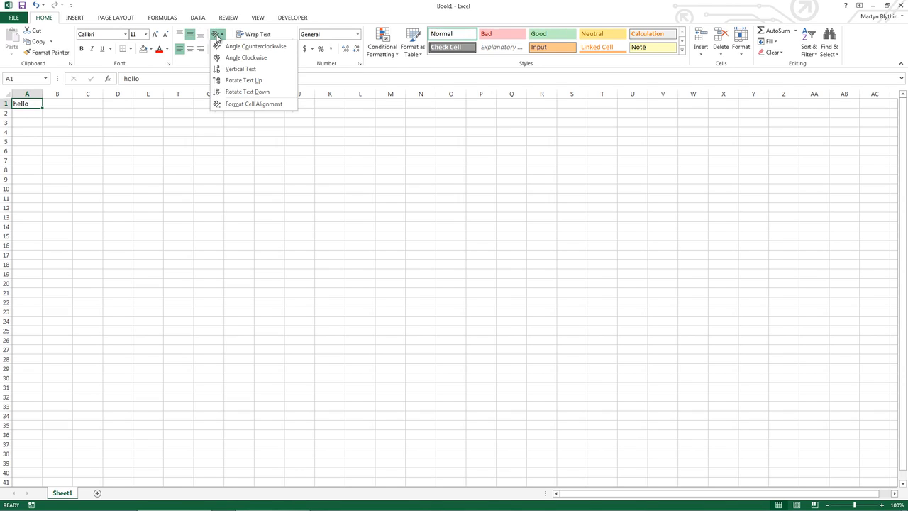
left_click(227, 58)
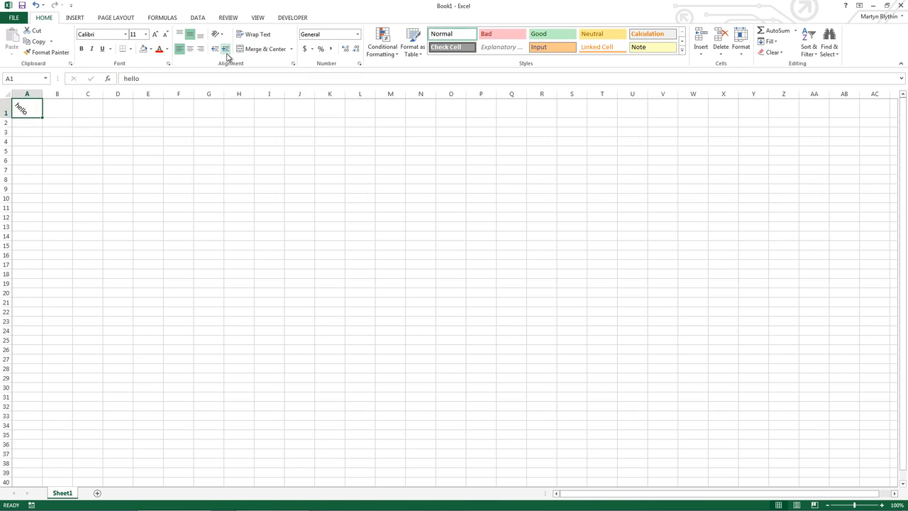
left_click(217, 34)
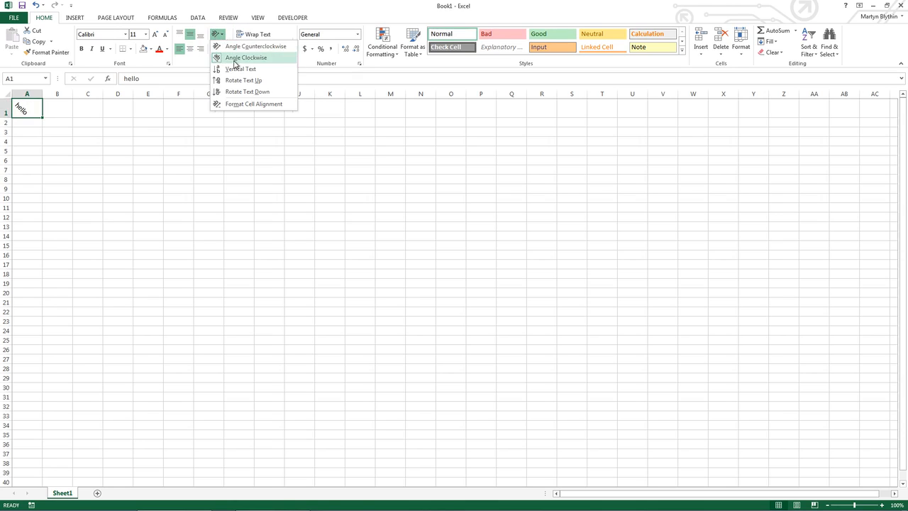
left_click(238, 69)
left_click(217, 36)
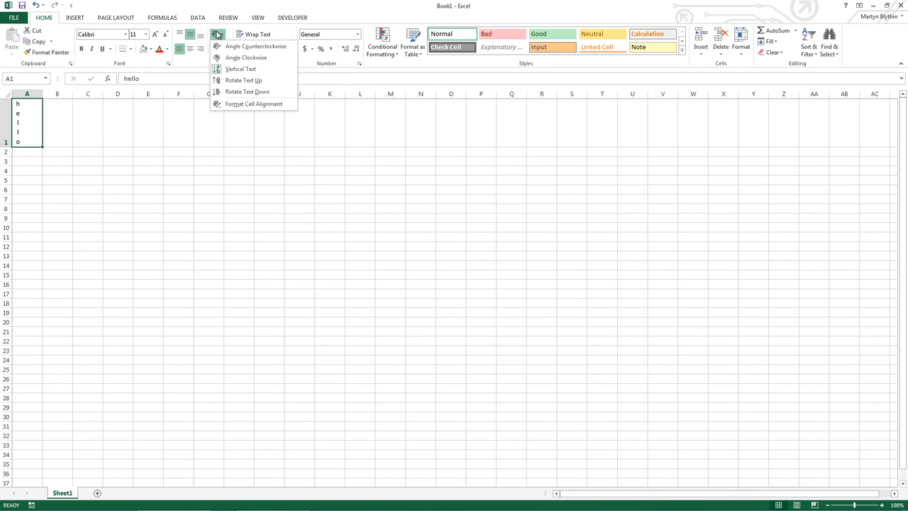
left_click(219, 69)
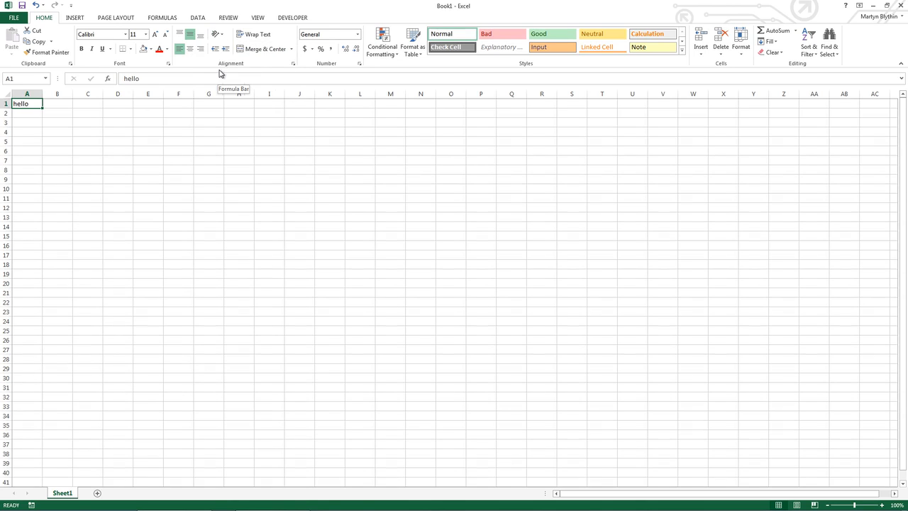
left_click(224, 49)
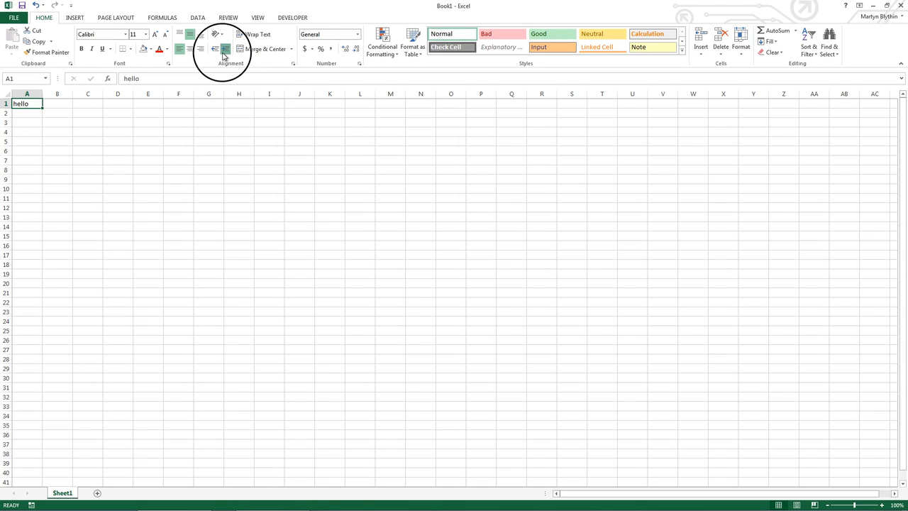
left_click(216, 49)
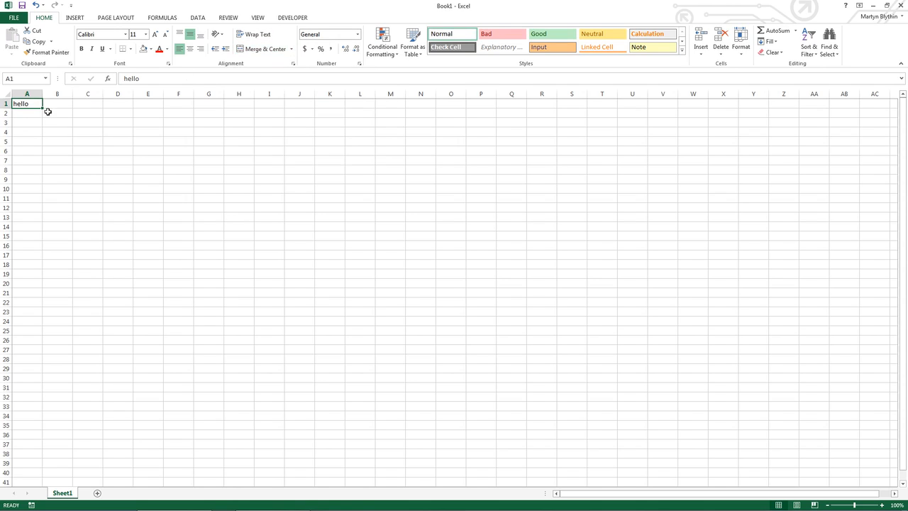
left_click_drag(30, 105, 58, 104)
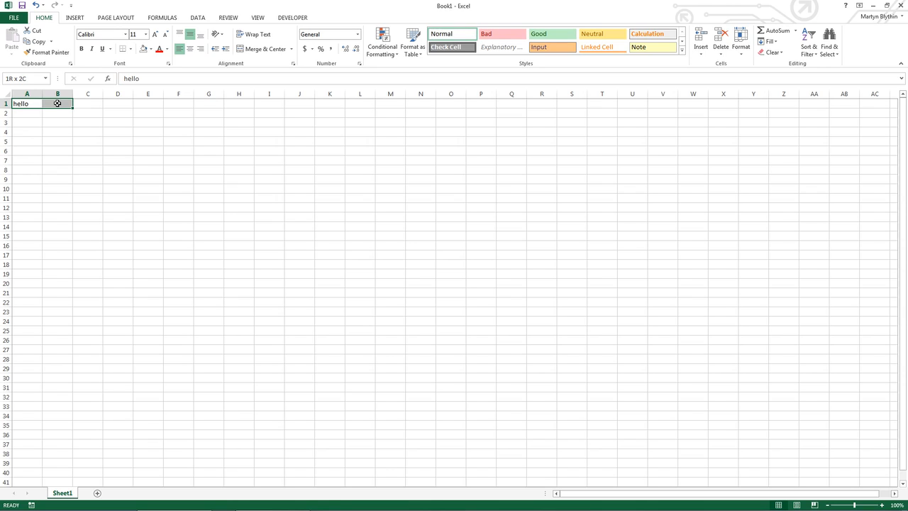
left_click_drag(57, 103, 110, 101)
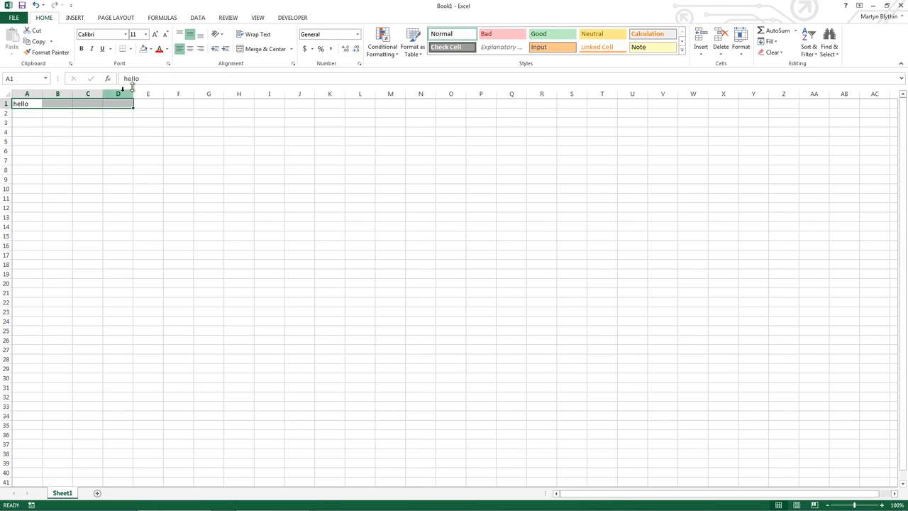
left_click(252, 50)
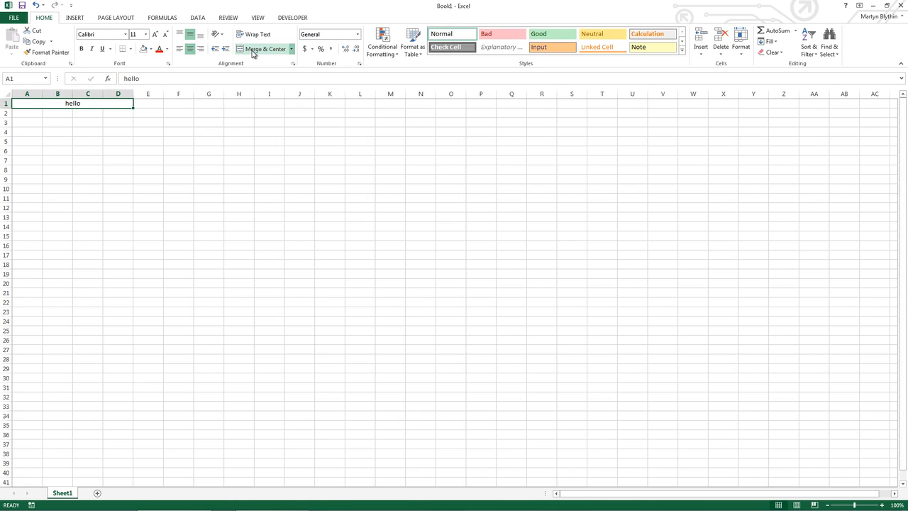
left_click(34, 5)
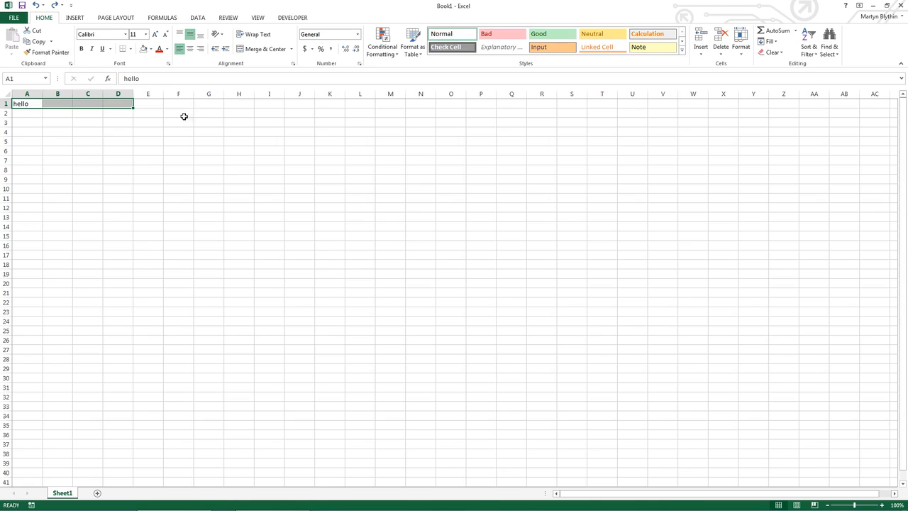
Append 'world' to A1 so it reads 'hello world'.
left_click(32, 105)
double_click(29, 105)
type("world")
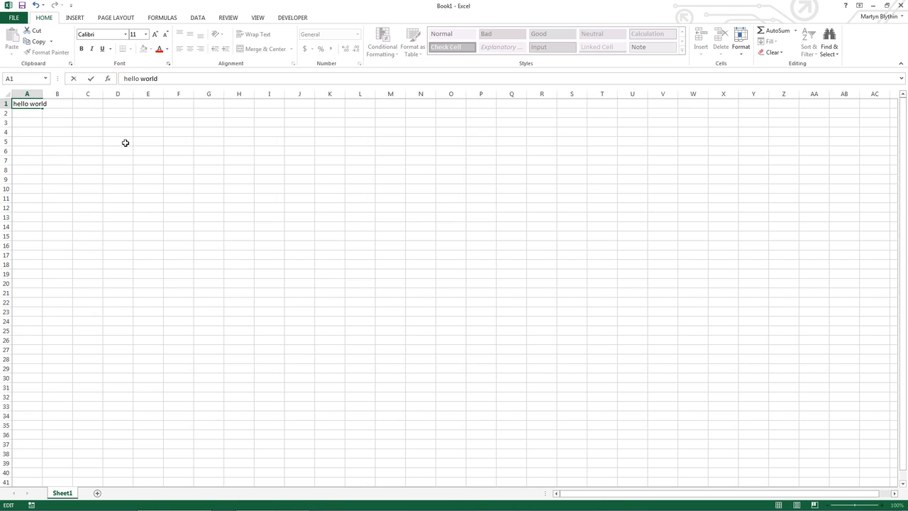
key("Return")
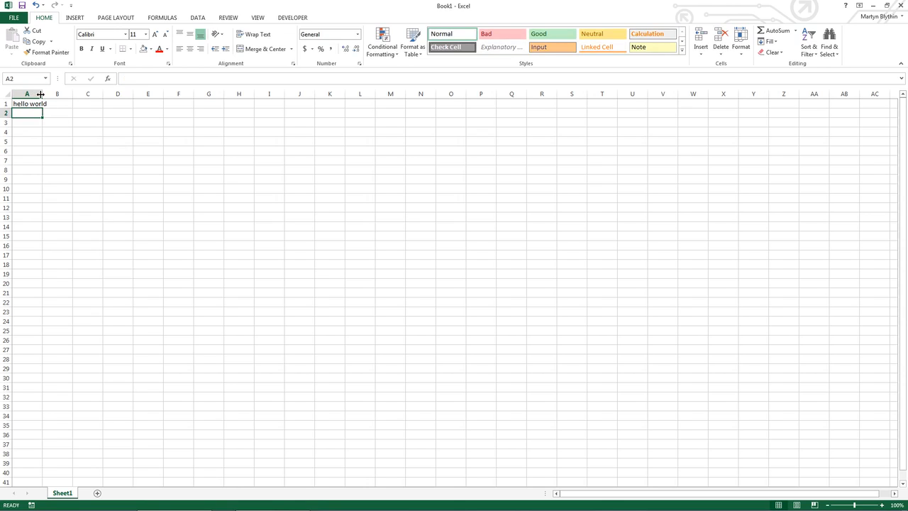
Turn Wrap Text on for A1, then turn it off again.
key("Up")
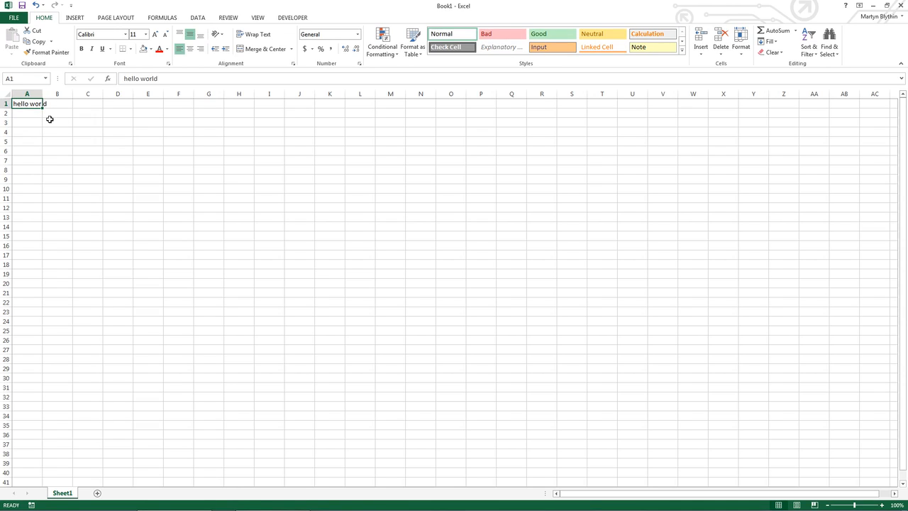
left_click(251, 36)
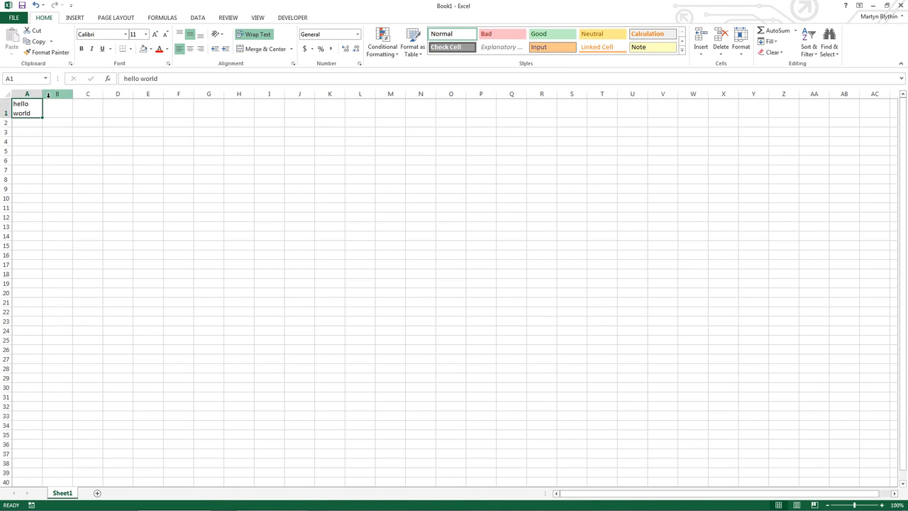
left_click(254, 34)
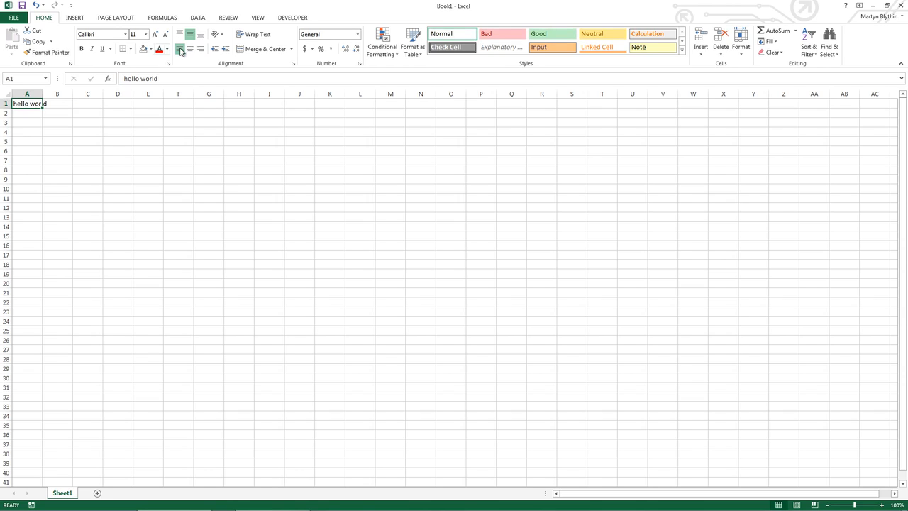
Replace A1's text with 'the quick brown for jumped over the lazy dog'.
left_click_drag(183, 75, 126, 74)
type("the quick brown")
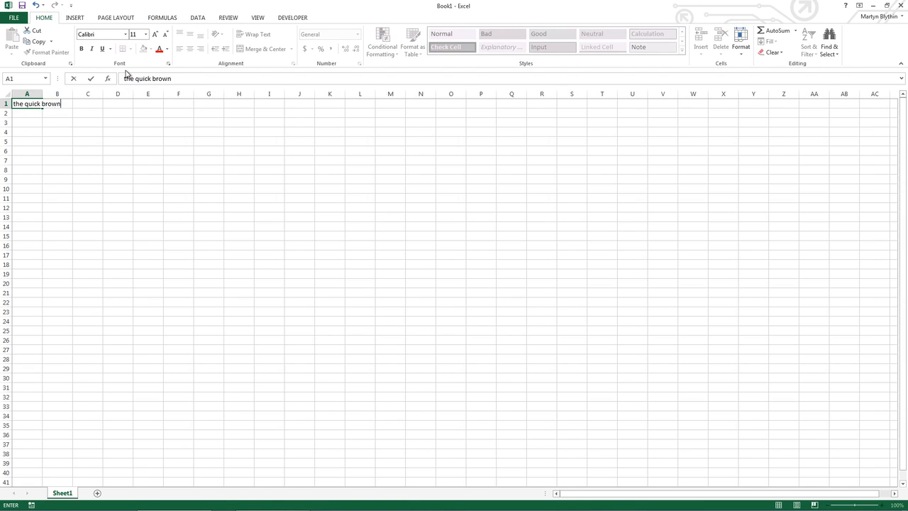
type(" for jumped over the laz")
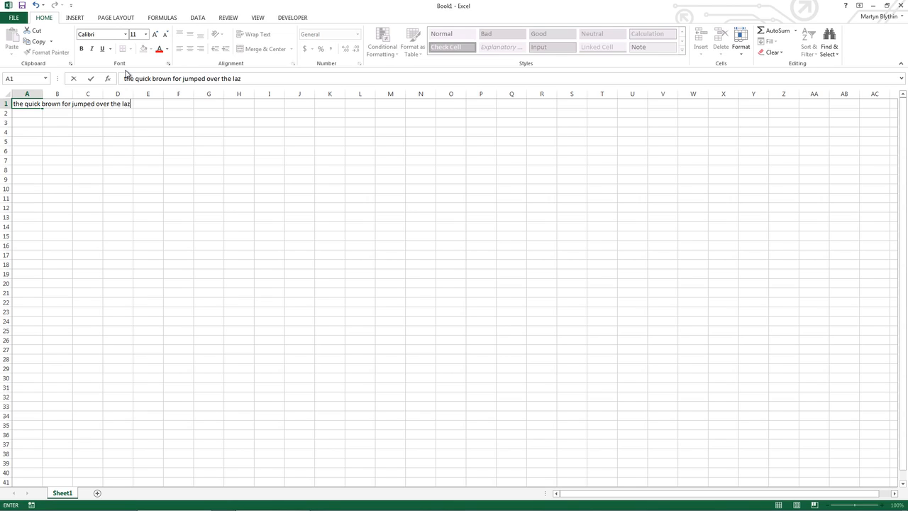
type("y dog")
key("Return")
key("Up")
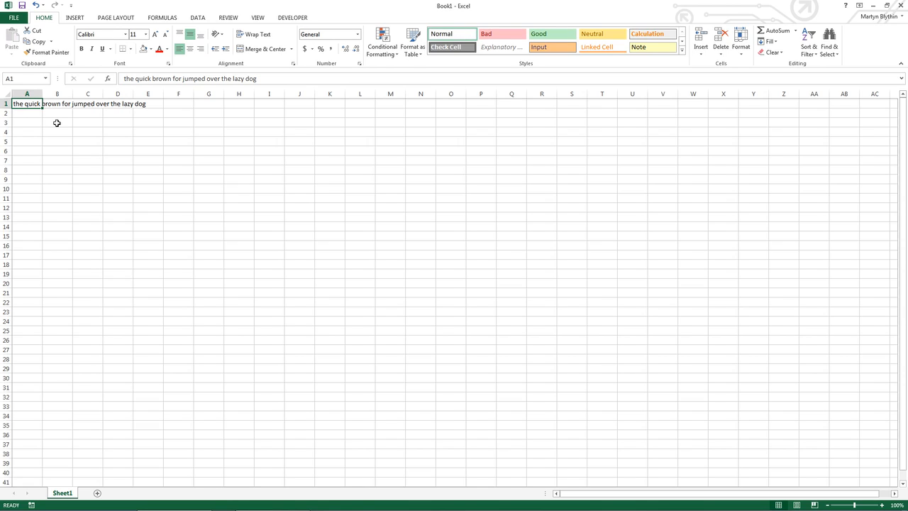
Break A1's sentence onto a new line after 'jumped' and expand the formula bar to show both lines.
left_click(212, 80)
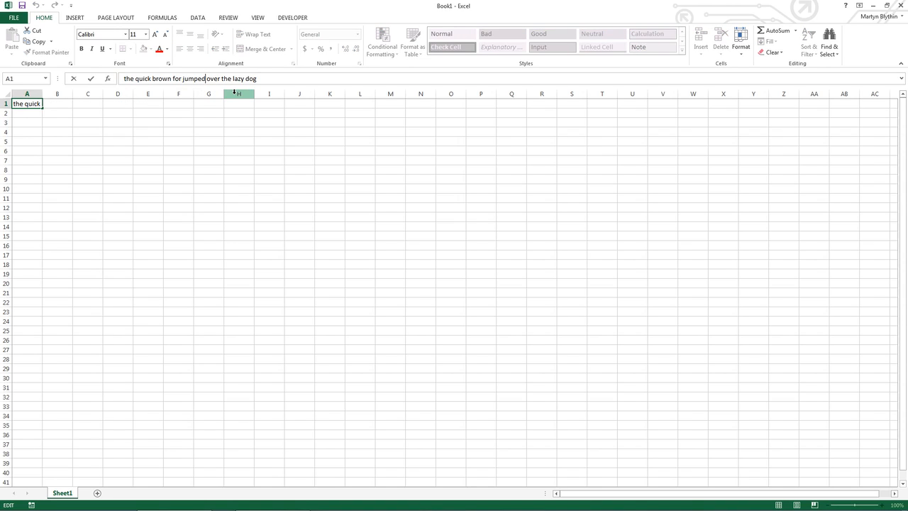
key("Return")
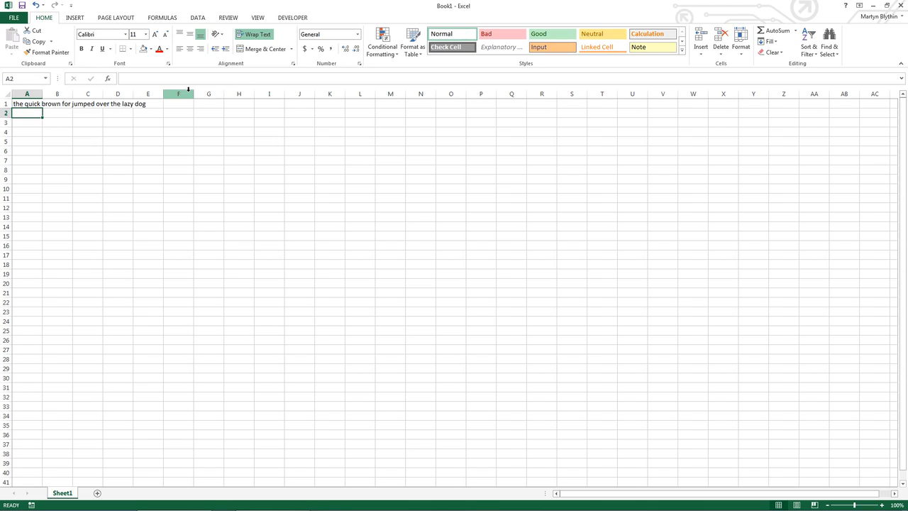
left_click(32, 104)
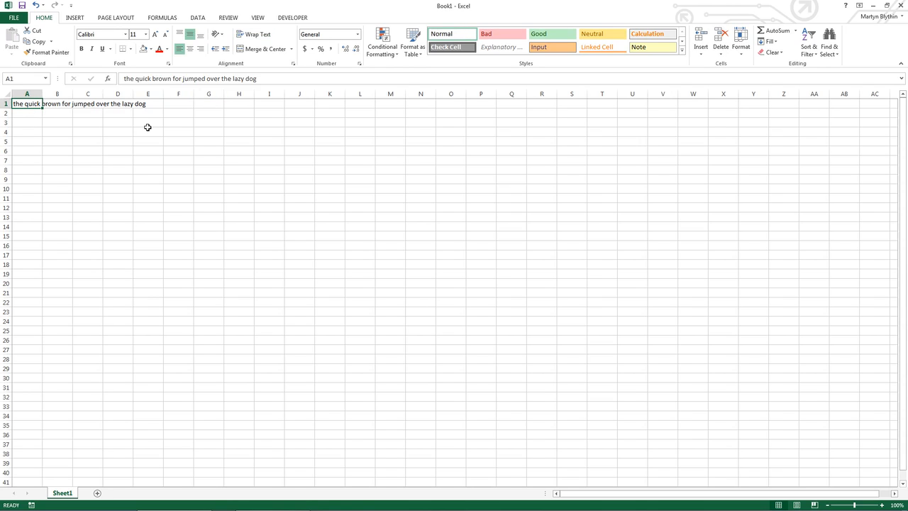
left_click(206, 78)
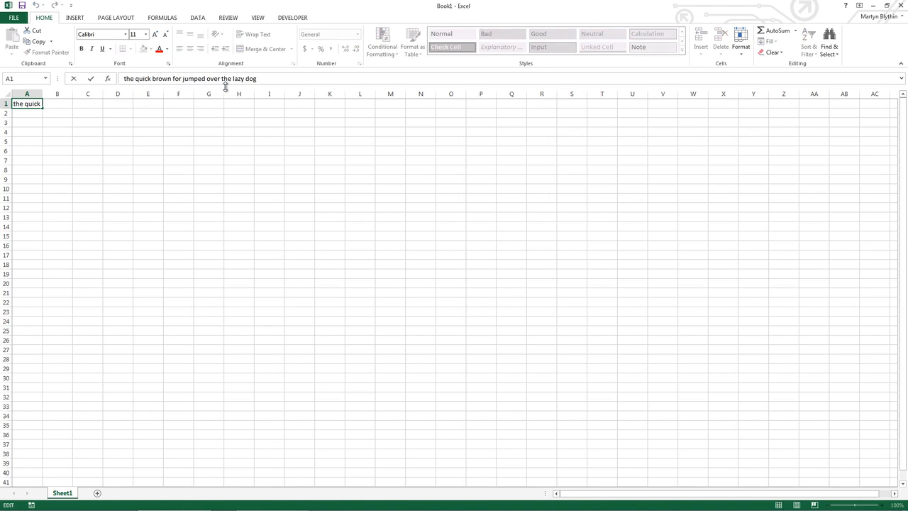
key("shift+Home")
key("BackSpace")
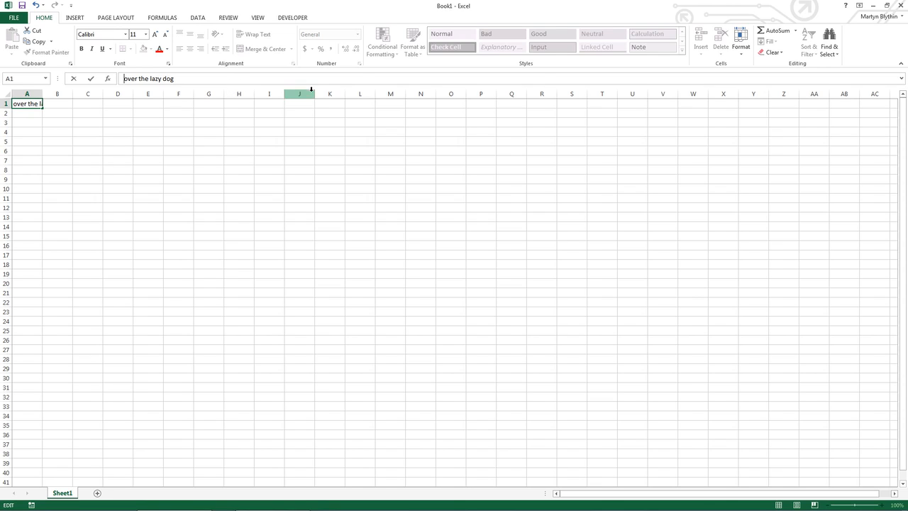
left_click(903, 82)
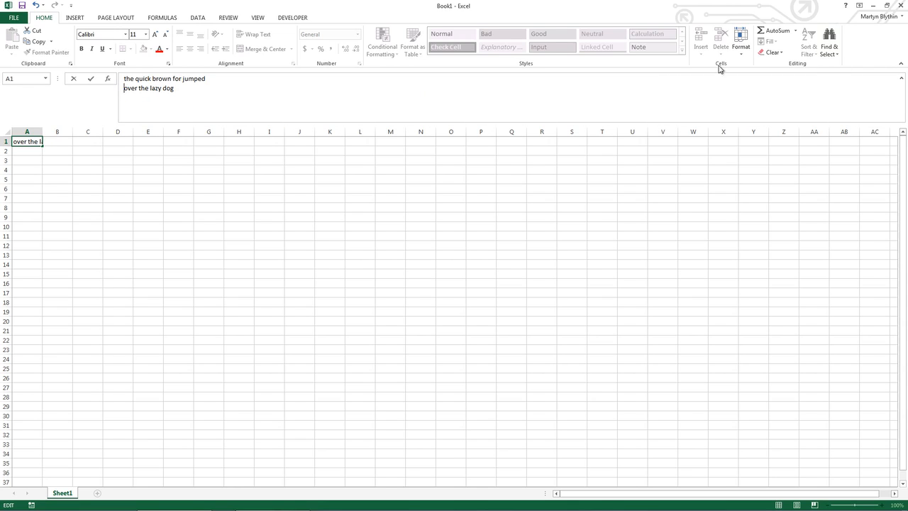
left_click(183, 81)
key("Return")
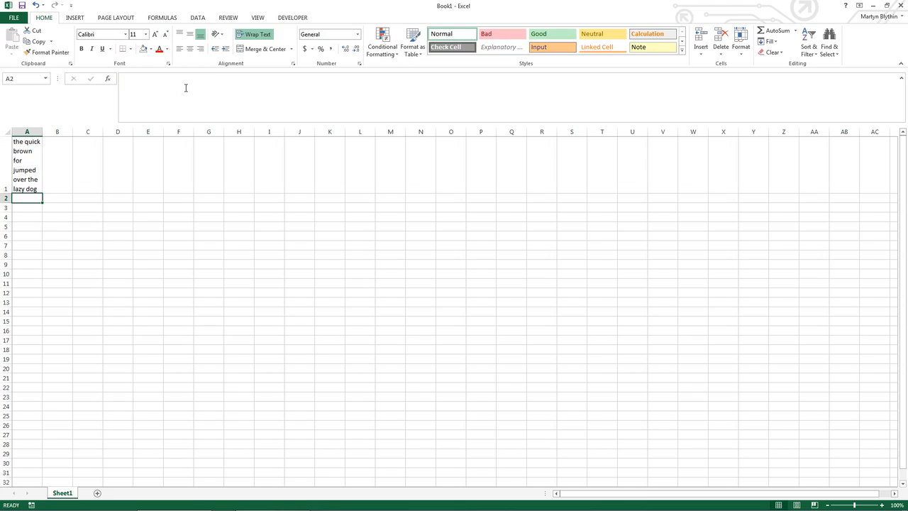
Widen column A so A1's sentence fits on two lines.
key("Up")
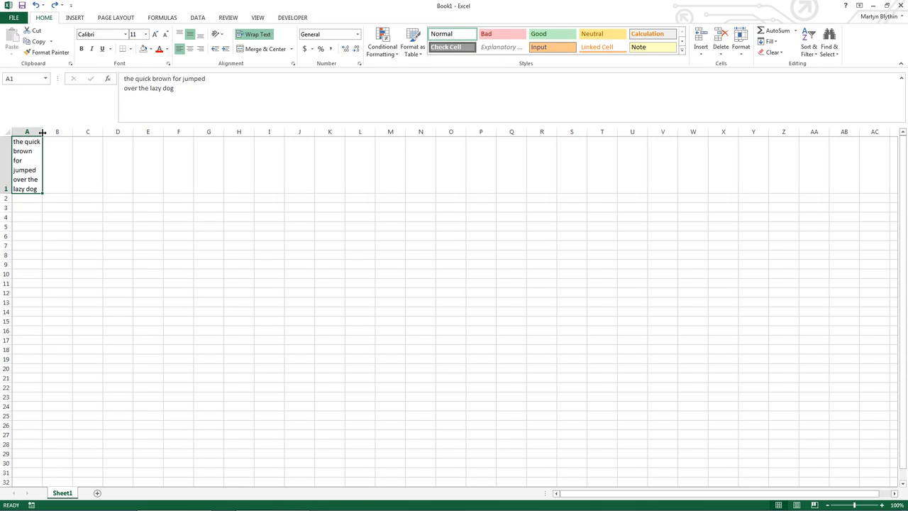
left_click_drag(43, 133, 111, 135)
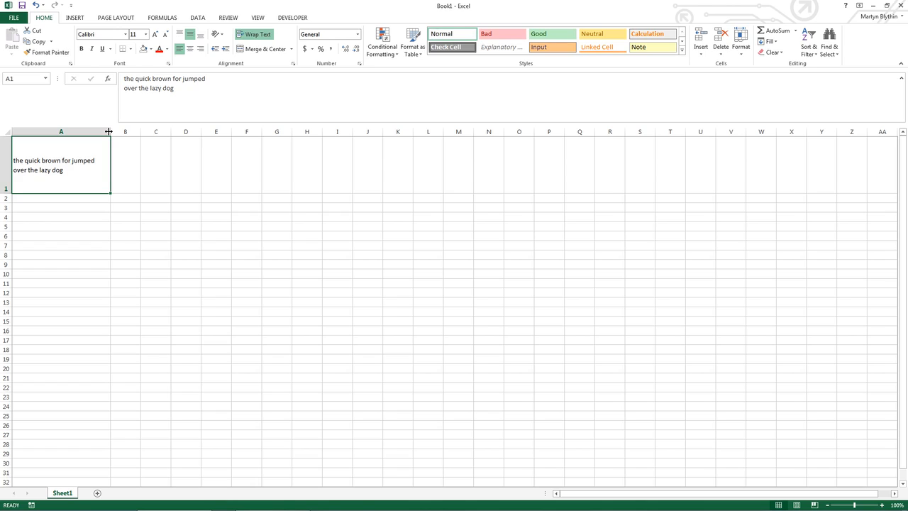
Enter 100 in A1 and format it as US dollar Accounting, showing $ 100.00.
type("100")
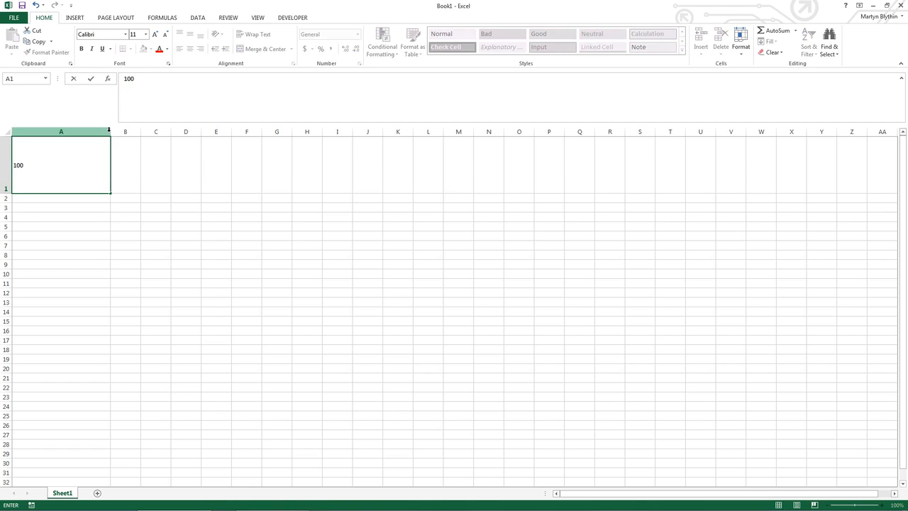
key("Return")
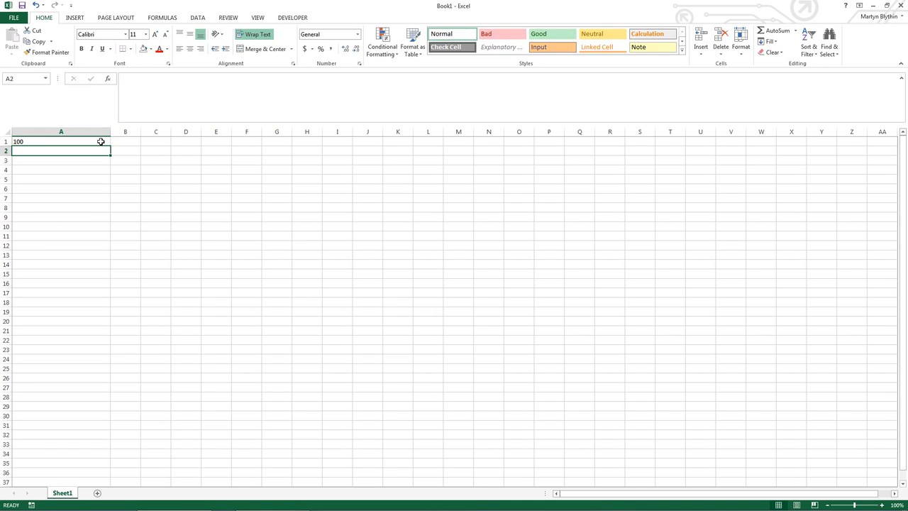
left_click(102, 141)
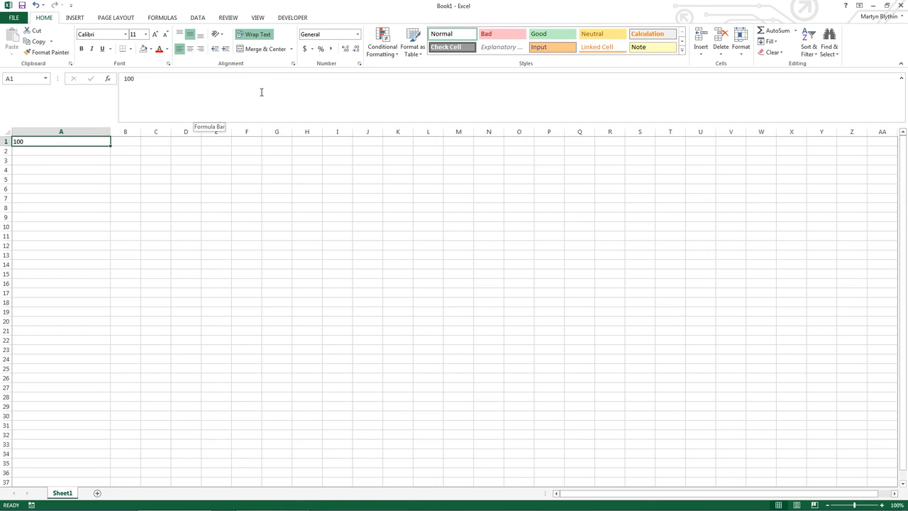
left_click(312, 49)
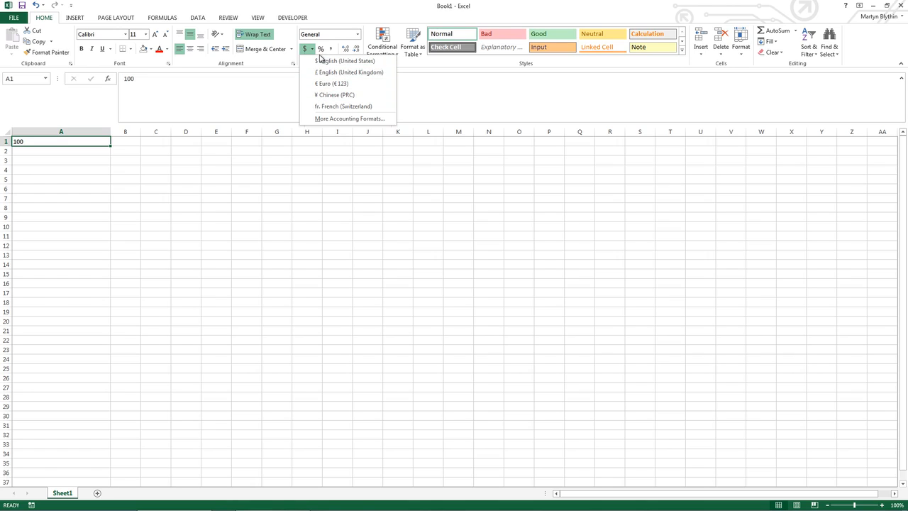
left_click(319, 62)
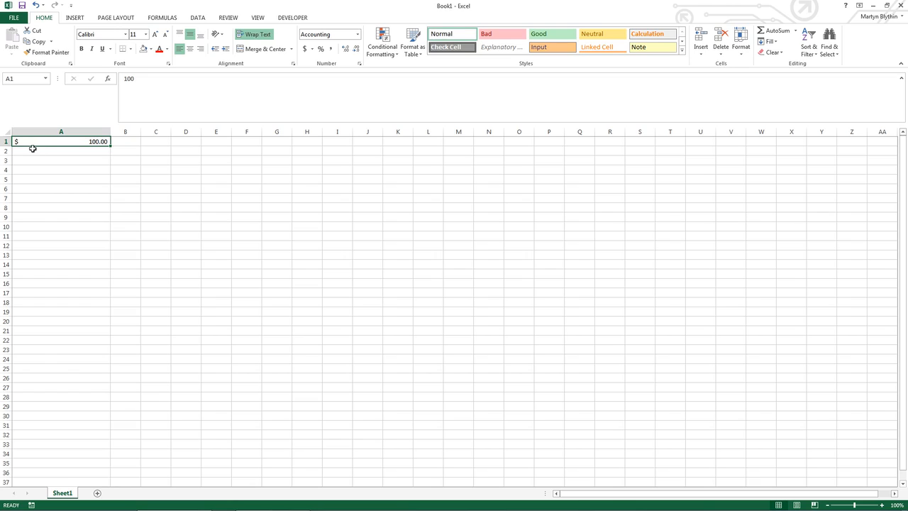
left_click(358, 34)
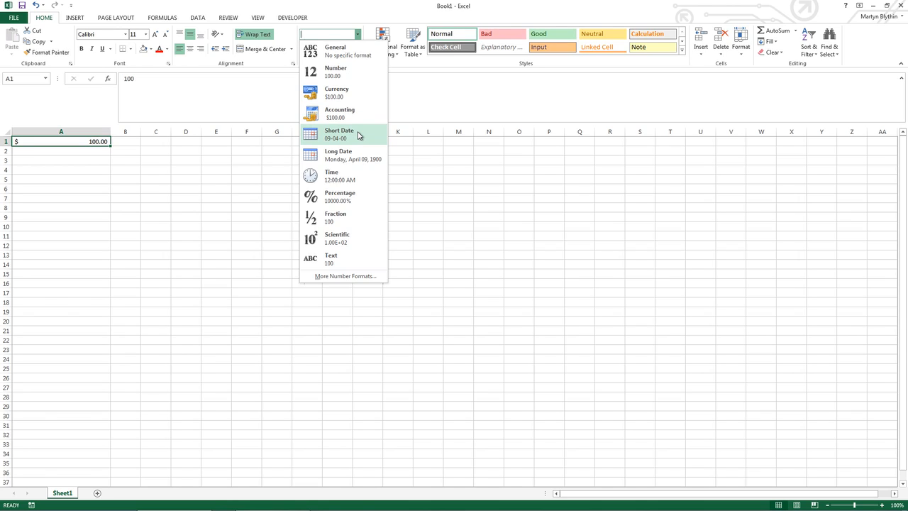
left_click(184, 160)
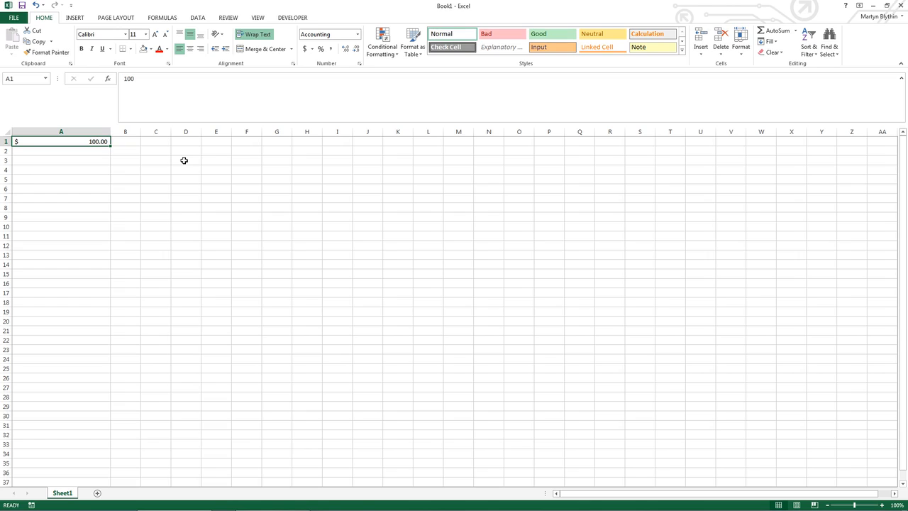
type("10/10/")
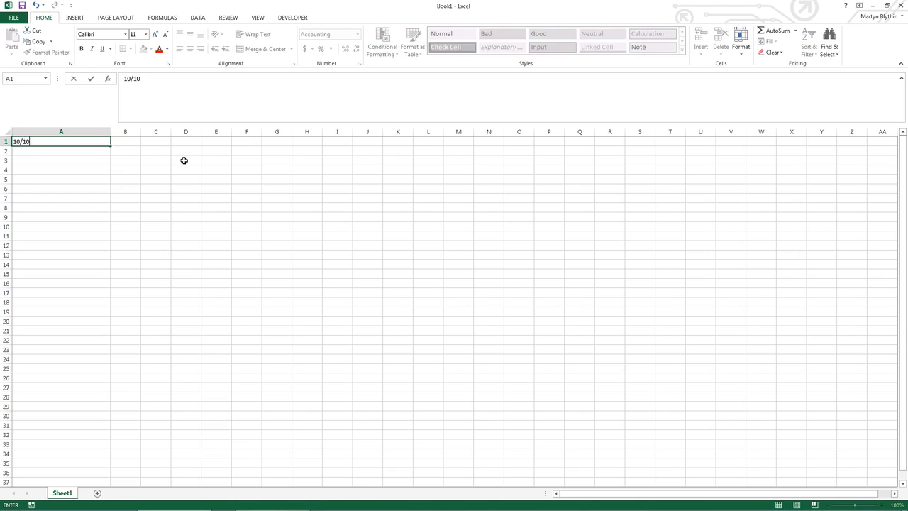
type("2014")
Commit the date 10/10/2014 in A1, which displays as $ 41,922.00.
key("ctrl+Return")
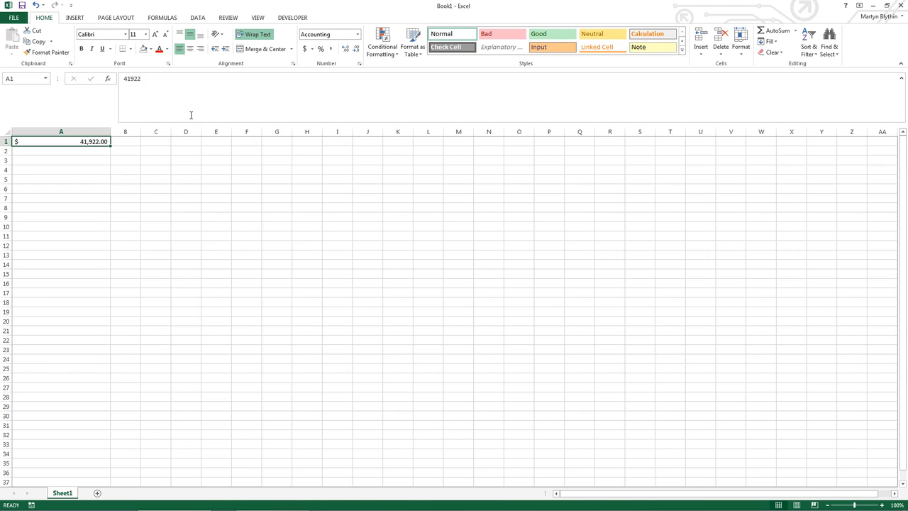
Format A1 as Short Date, then as Long Date, reading 'Friday, October 10, 2014'.
left_click(358, 35)
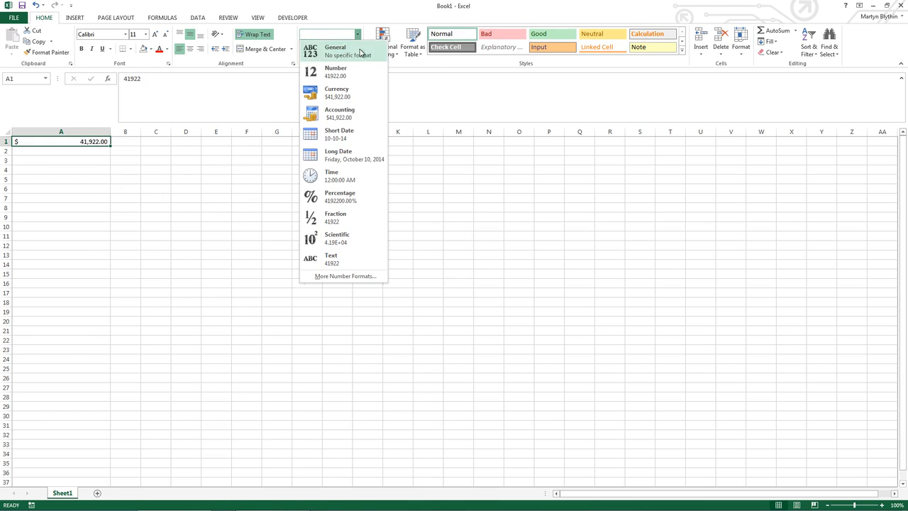
left_click(356, 135)
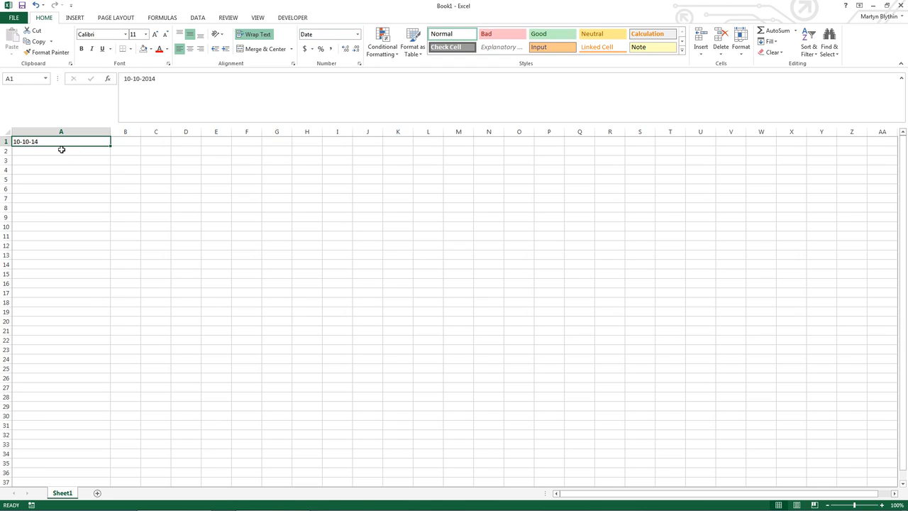
left_click(358, 37)
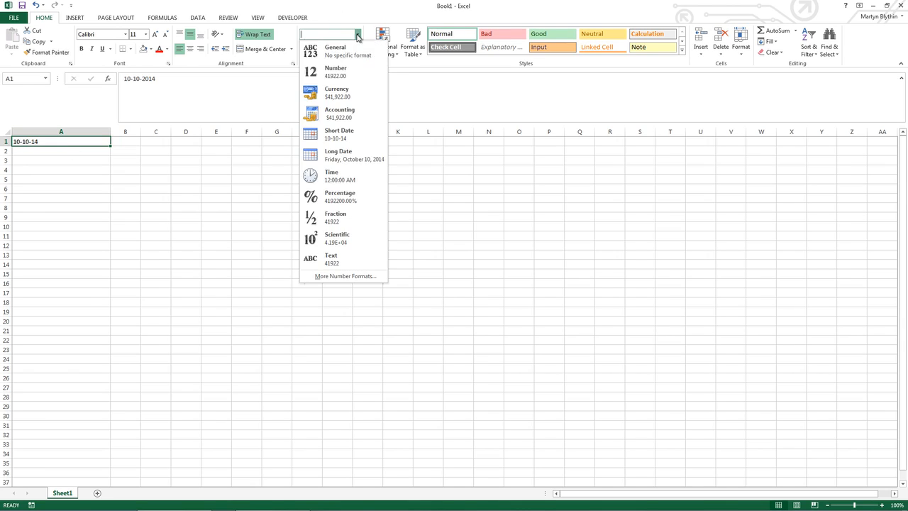
left_click(355, 156)
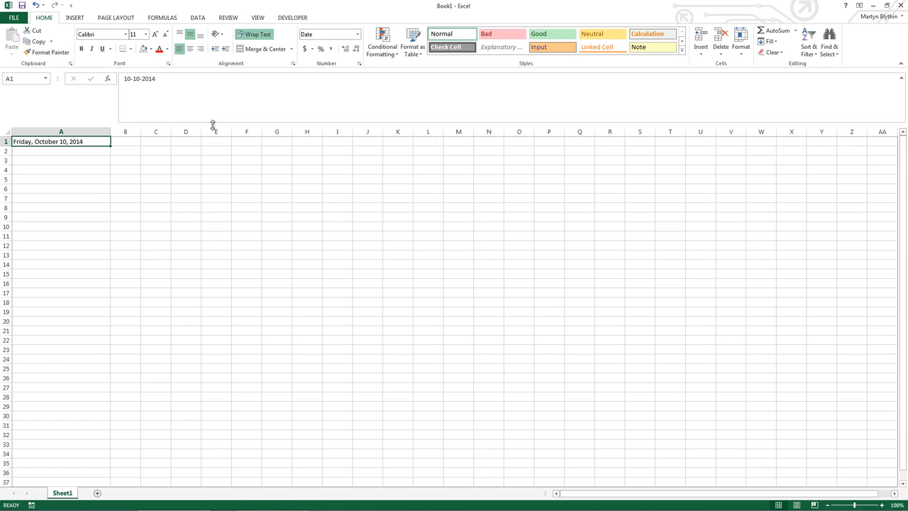
left_click(358, 35)
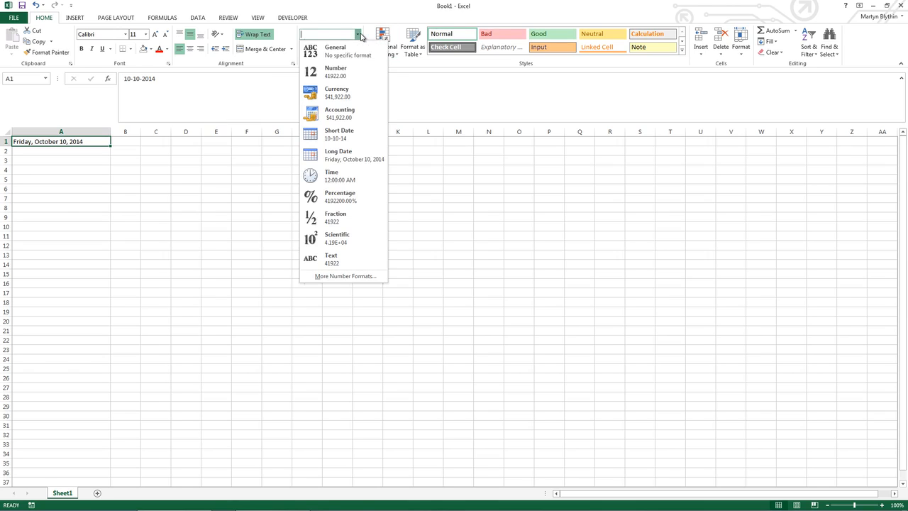